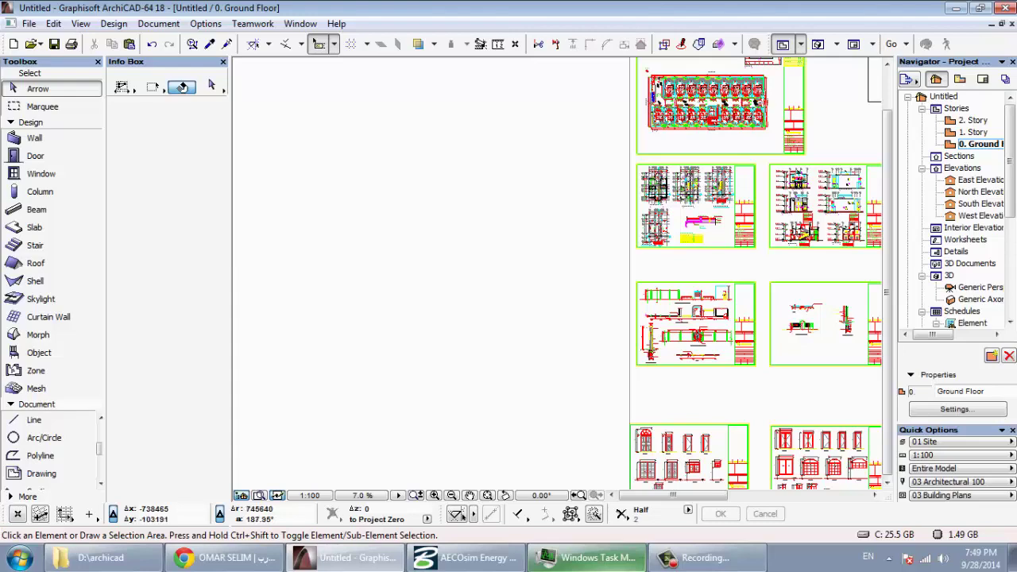
Step: Put the Mesh tool on the Site & Landscape - Terrain layer and review its defaults (height 1000, bottom -200)
click(36, 388)
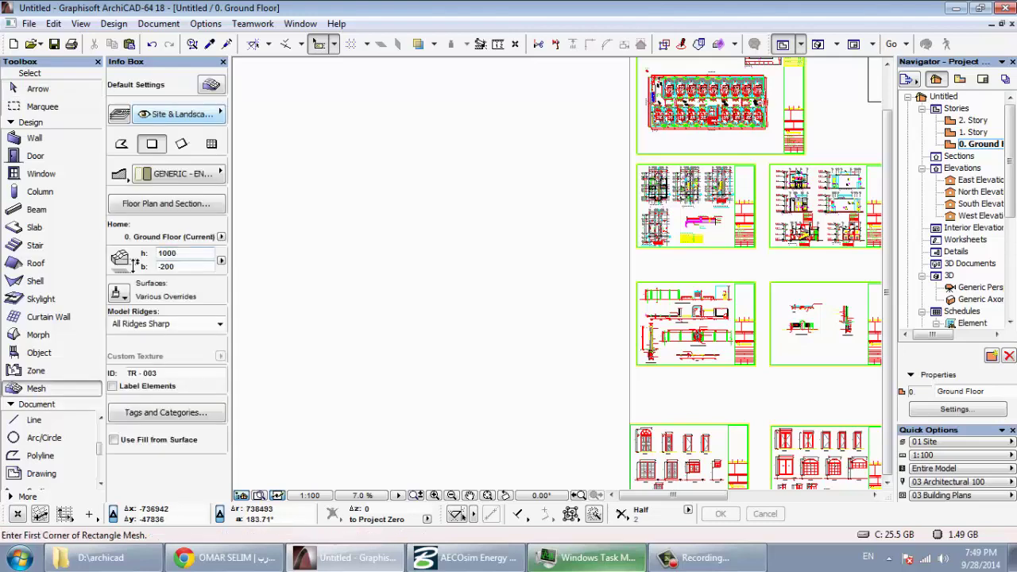
click(182, 113)
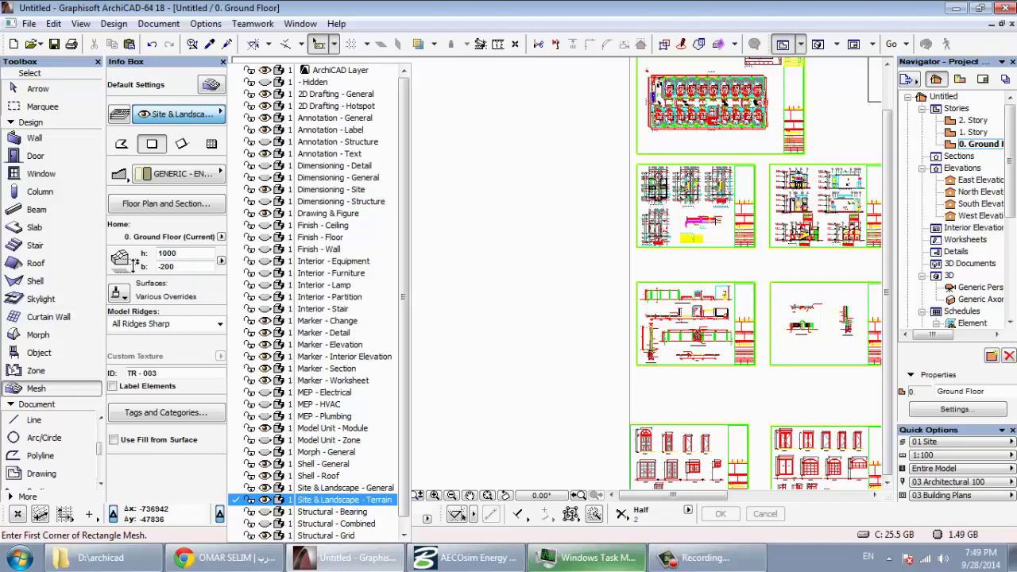
click(344, 499)
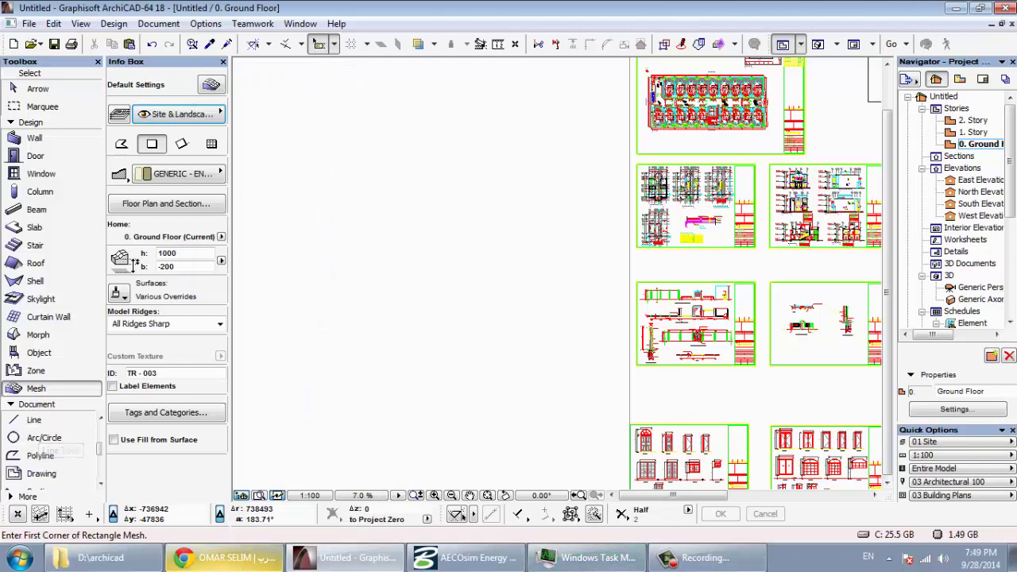
click(212, 84)
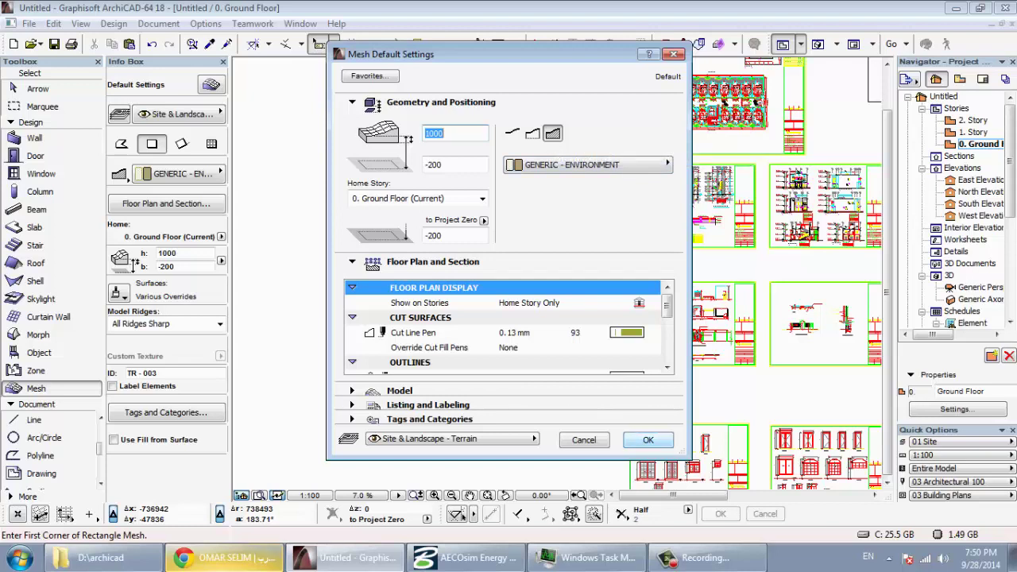
key(Return)
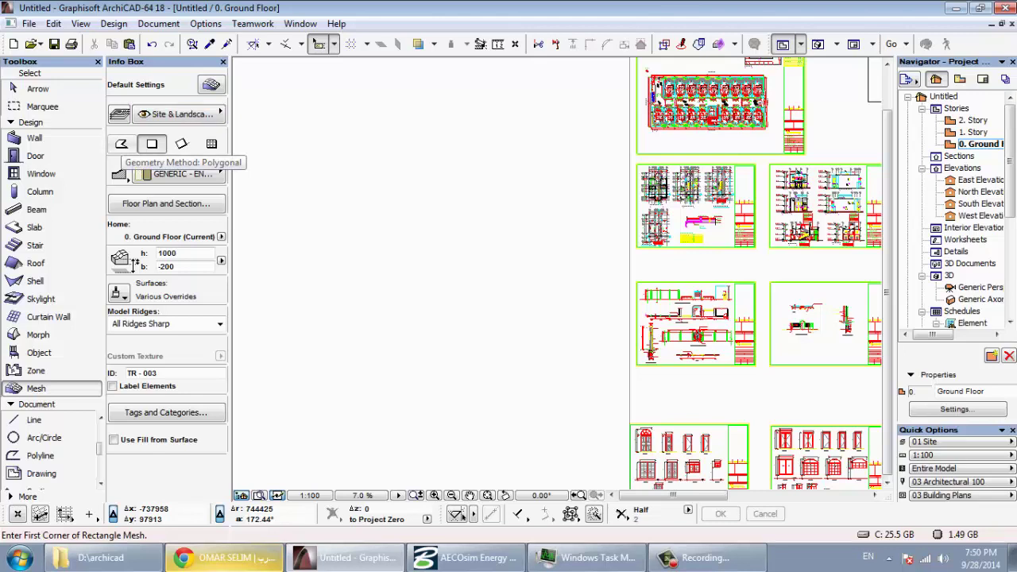
Step: Draw a polygonal terrain mesh by placing six corners, then zoom in on it
click(121, 143)
click(273, 208)
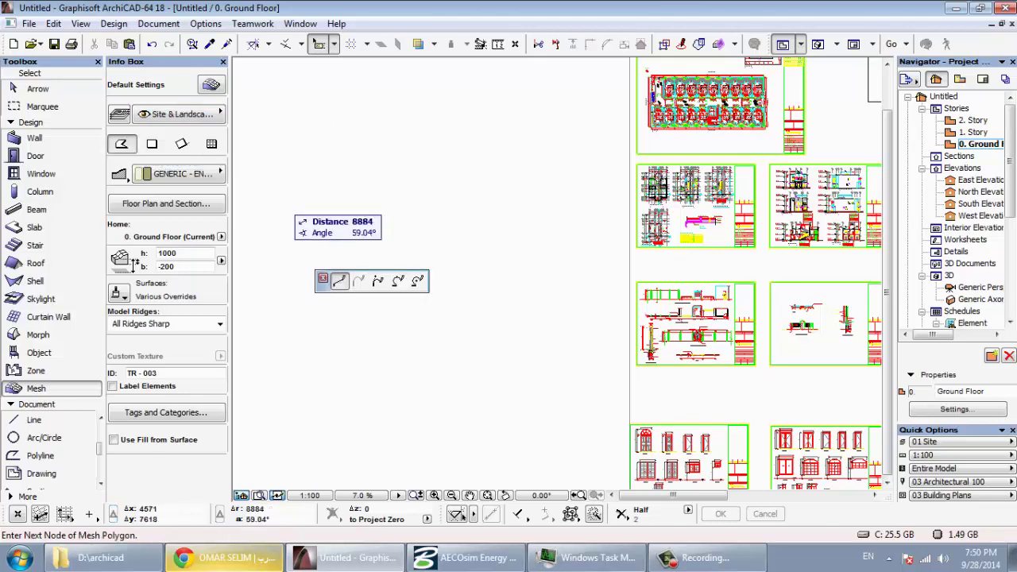
click(316, 163)
click(367, 195)
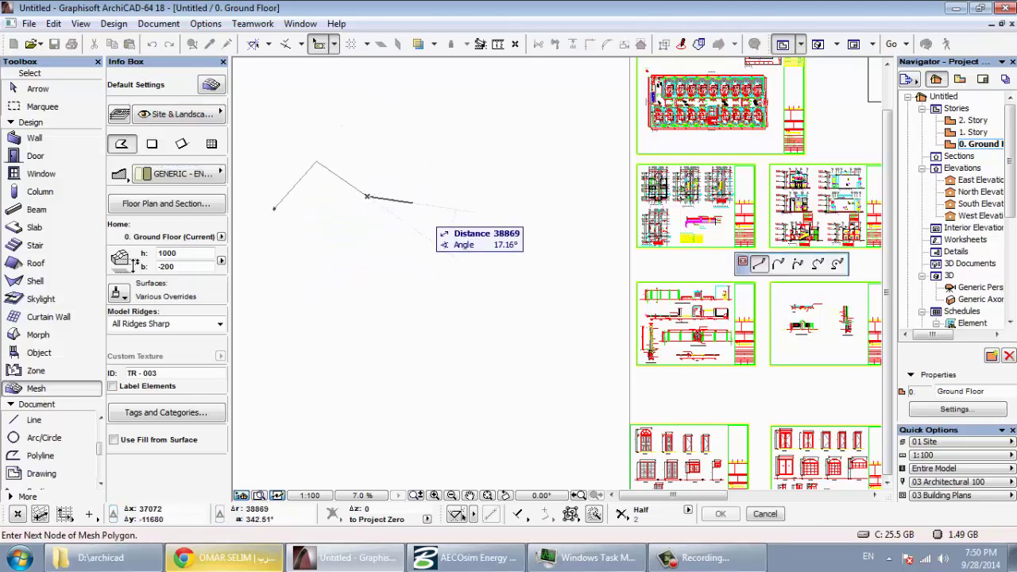
click(413, 258)
click(344, 289)
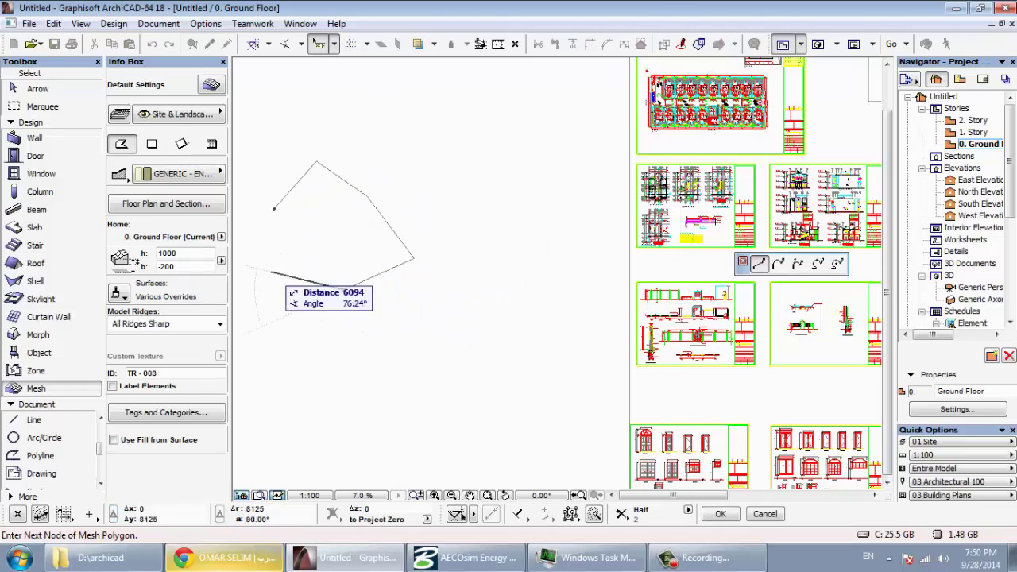
double_click(270, 272)
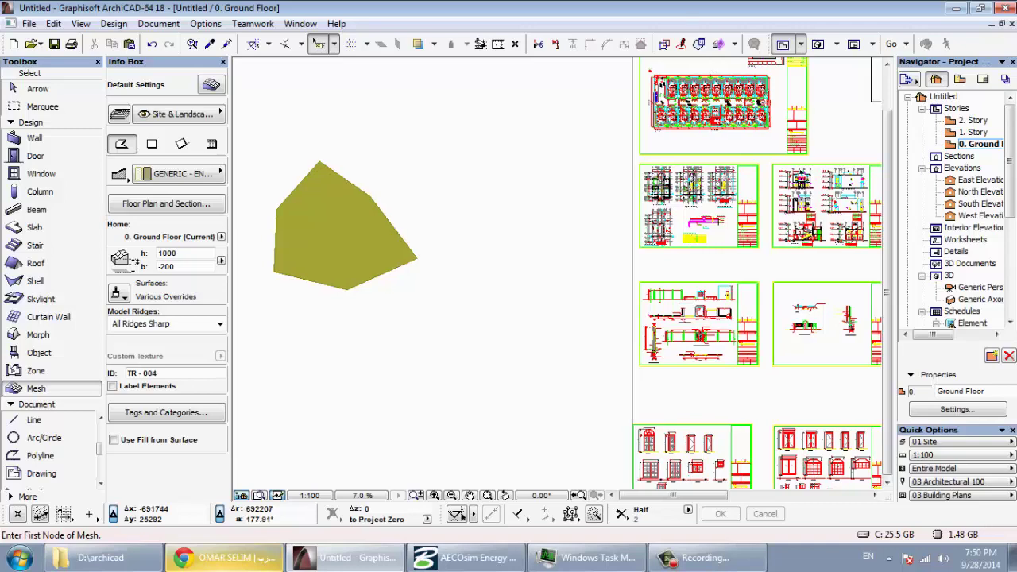
scroll(306, 231, up, 3)
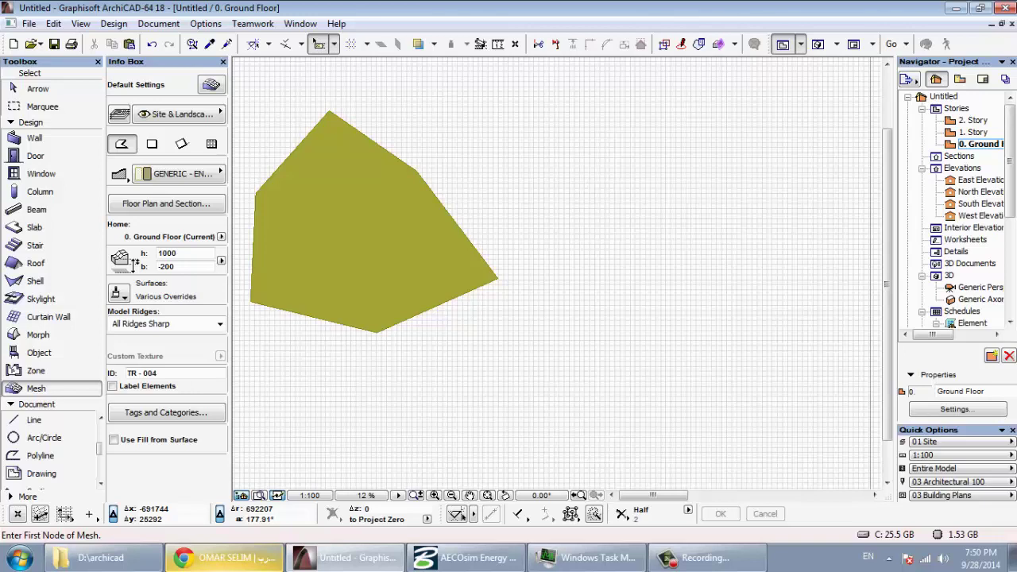
click(38, 89)
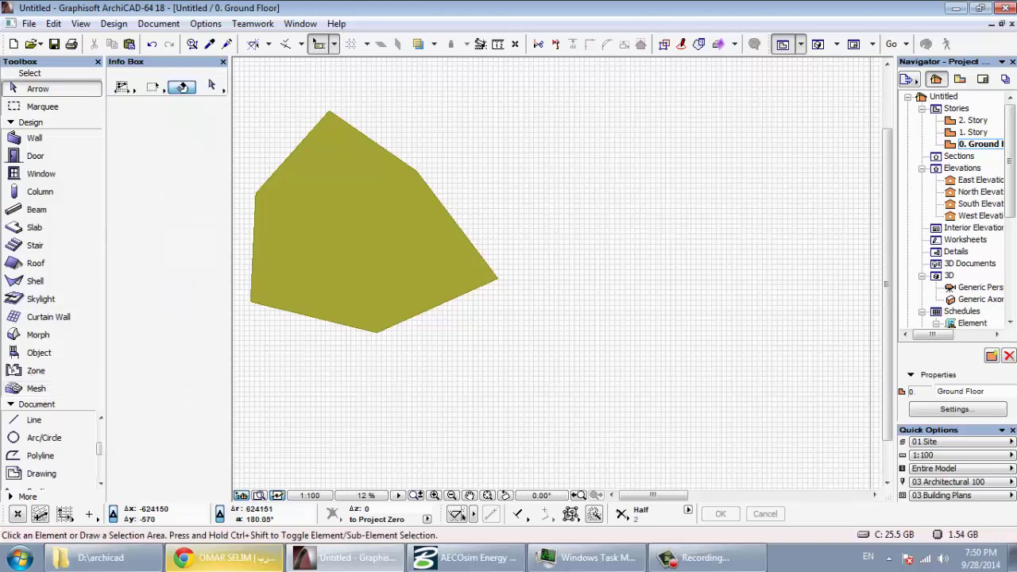
Step: Add a new mesh point at height 120 to the terrain mesh
key(ctrl+a)
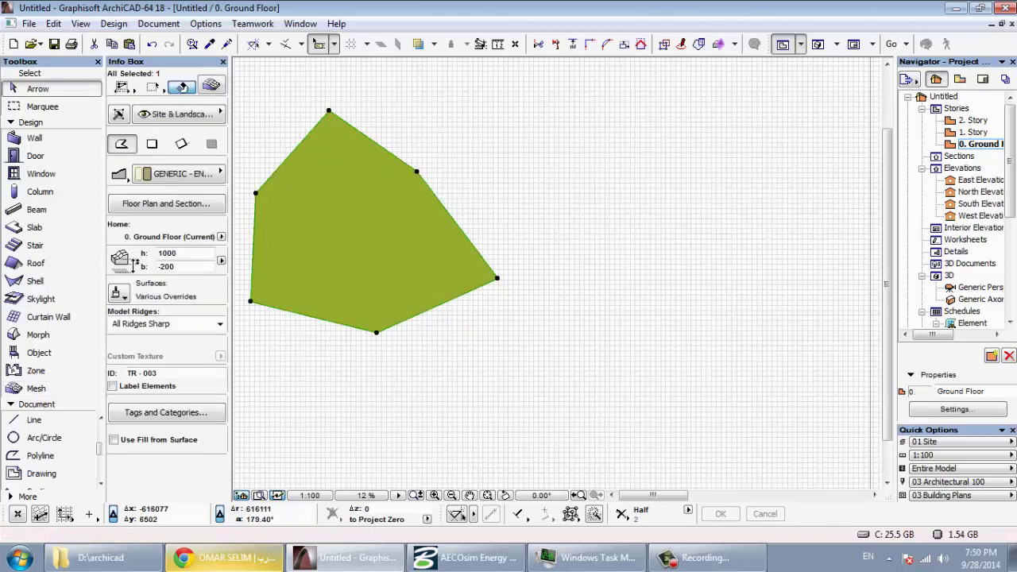
click(497, 278)
click(660, 353)
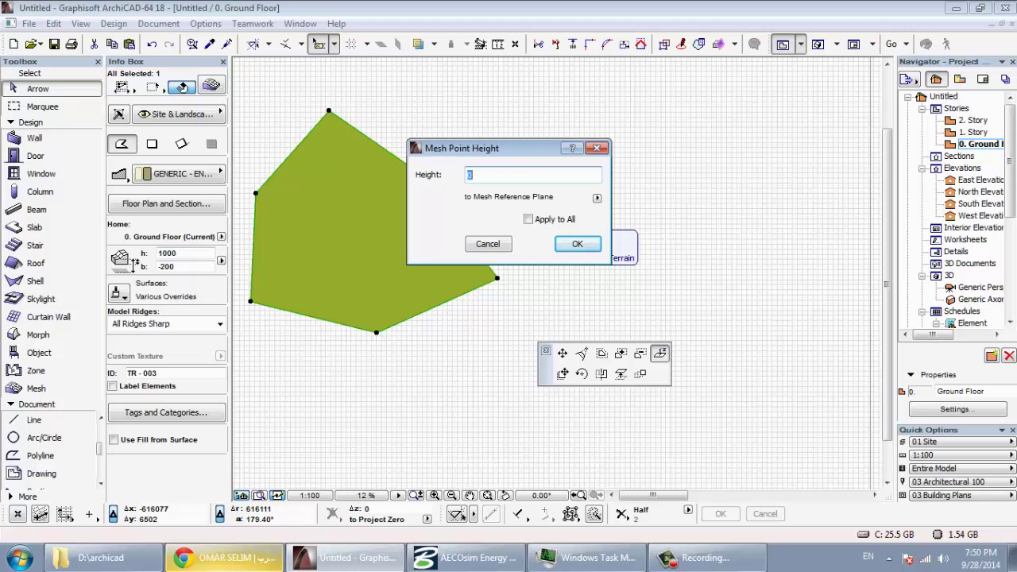
text(12)
text(0)
key(Return)
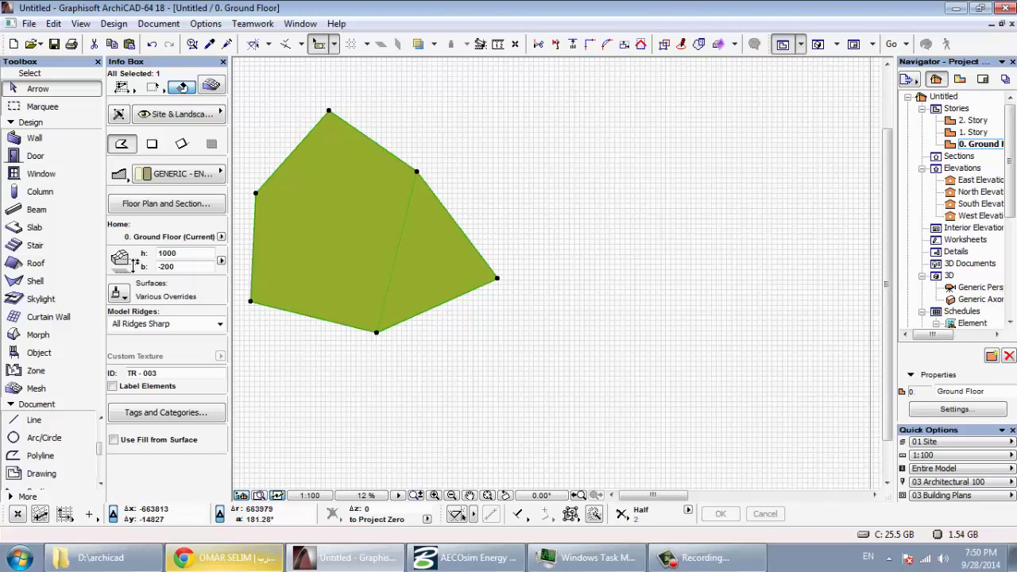
Step: Add a second mesh point at height 250 and show the mesh in 3D
click(497, 278)
click(539, 406)
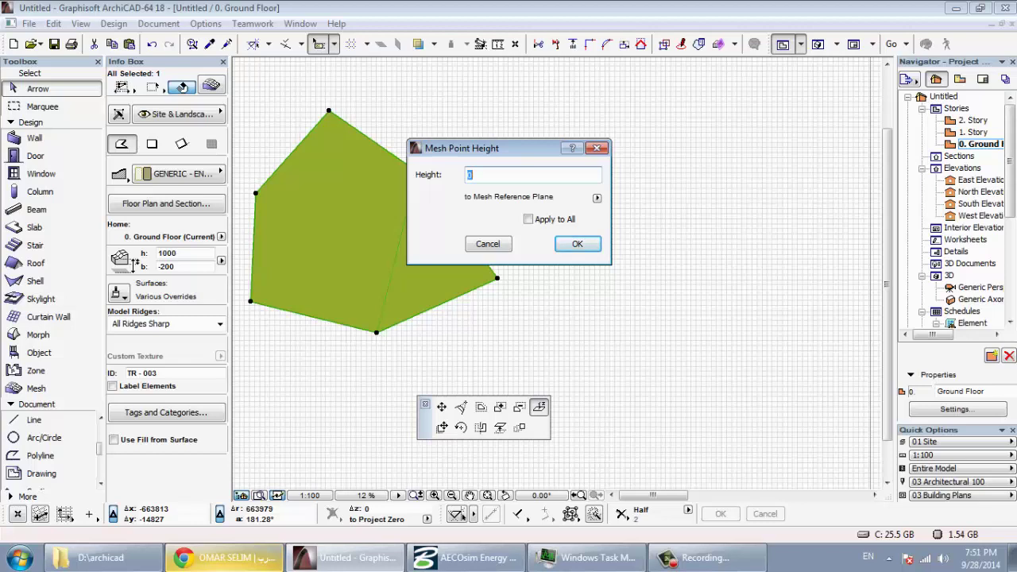
text(20)
key(ctrl+a)
text(250)
click(578, 244)
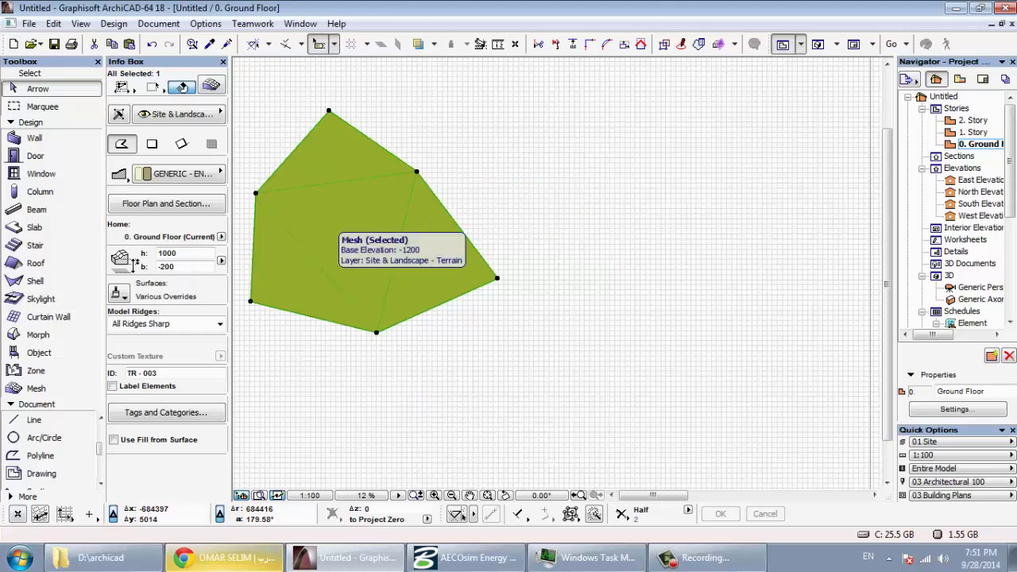
key(F5)
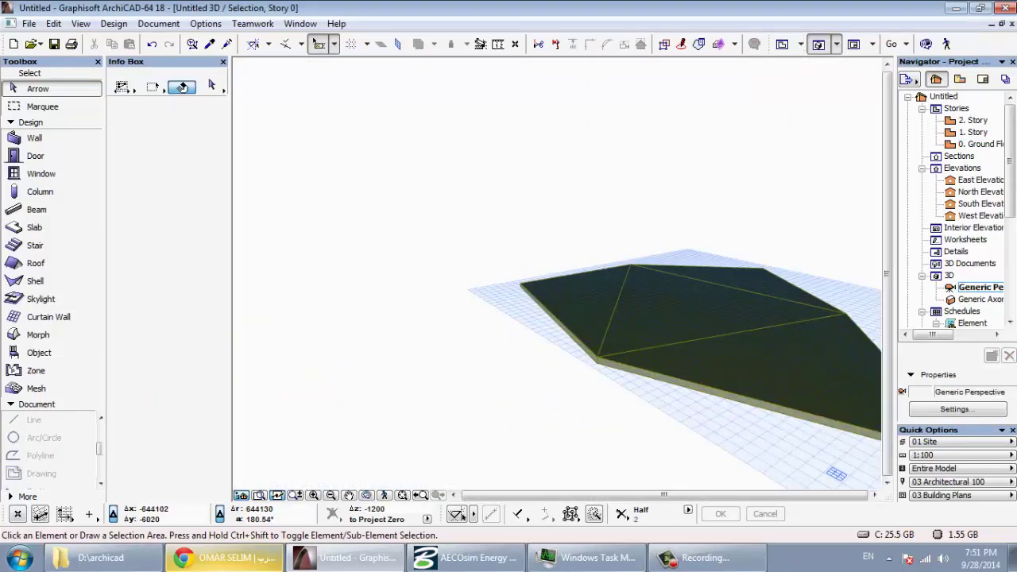
Step: Raise the mesh's left corner point in the 3D view, then return to the Ground Floor plan
shift+middle_drag(605, 334, 445, 318)
click(508, 270)
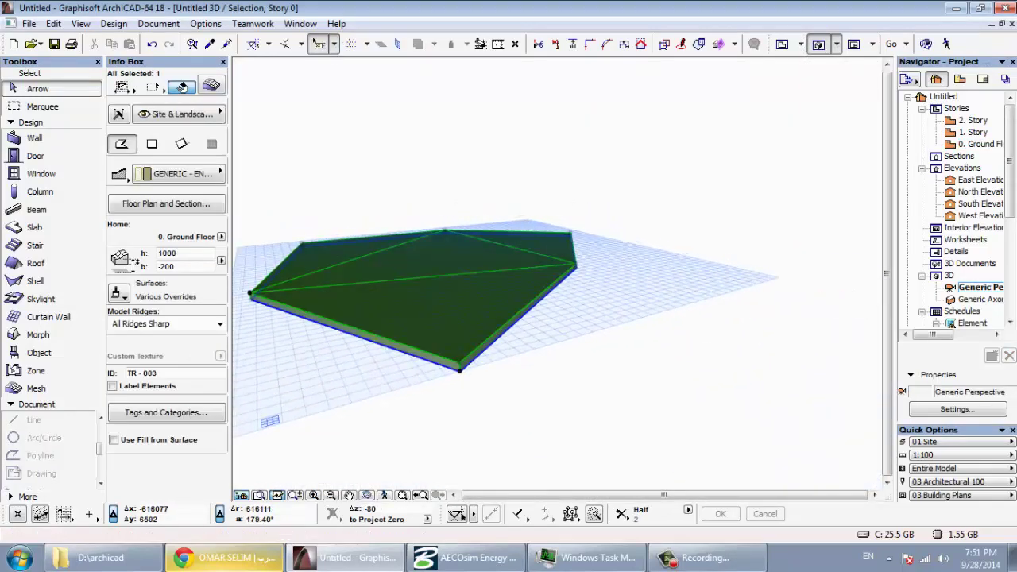
shift+middle_drag(615, 292, 655, 270)
shift+middle_drag(723, 263, 487, 474)
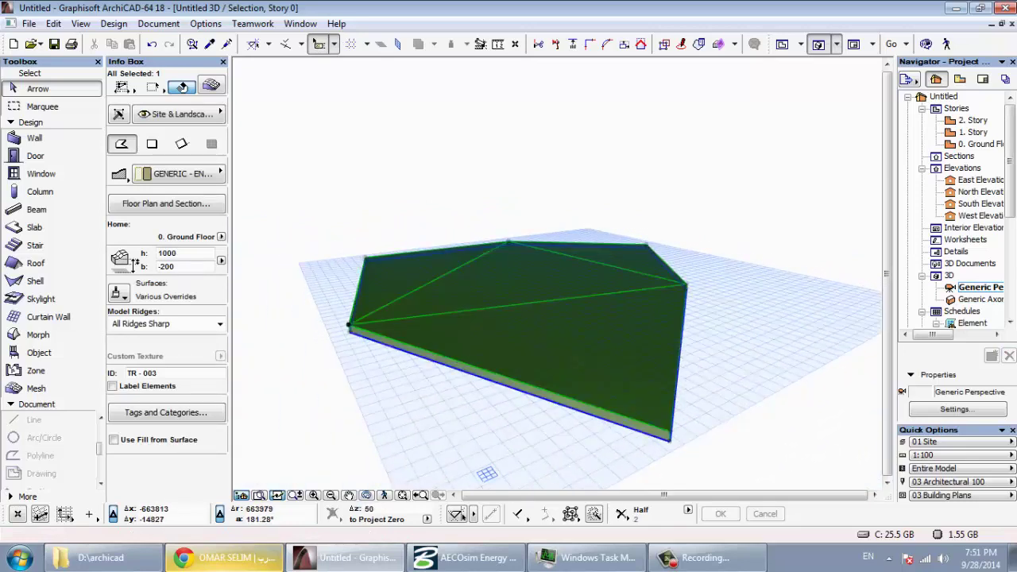
click(348, 324)
click(531, 398)
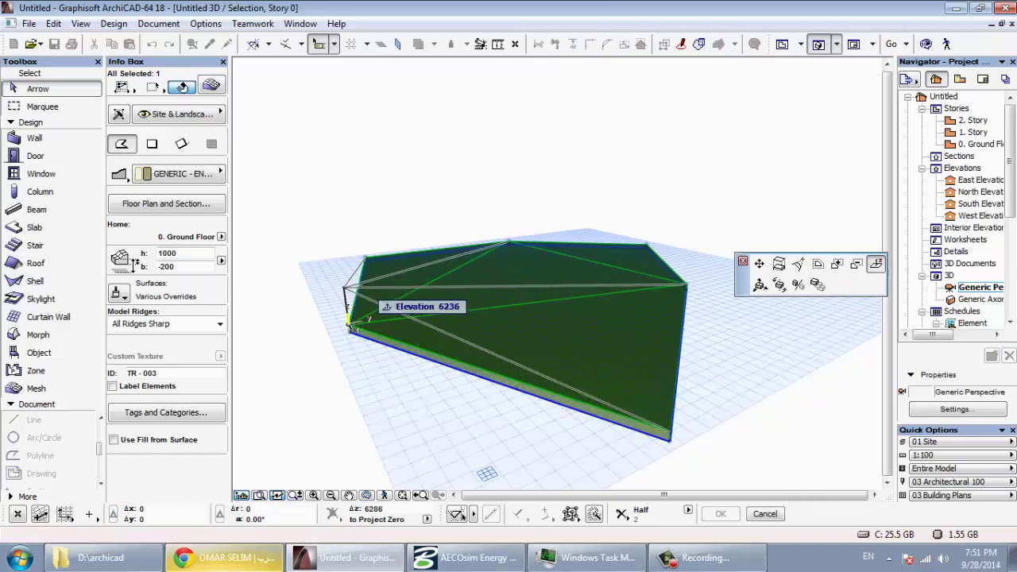
click(350, 274)
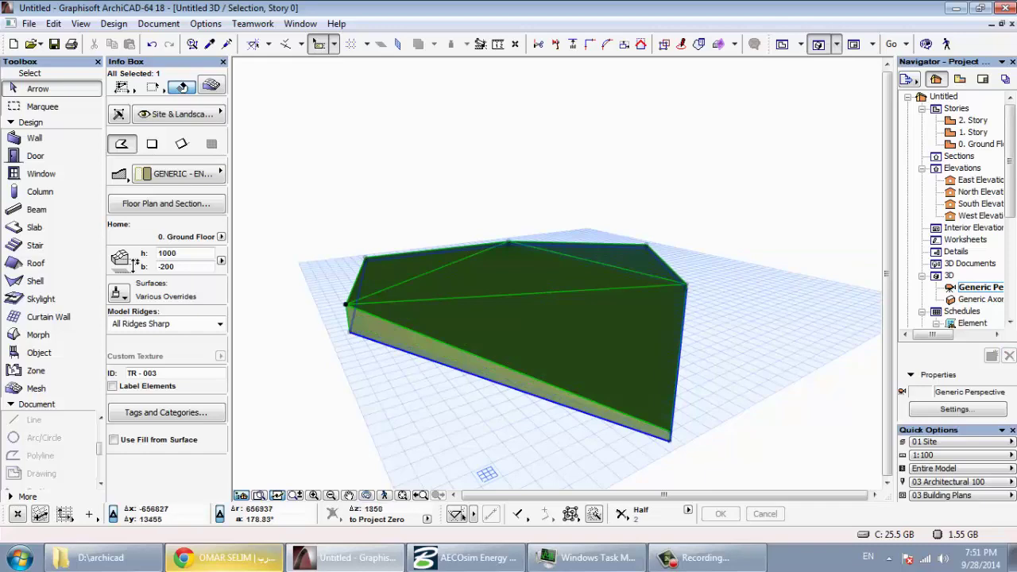
key(F2)
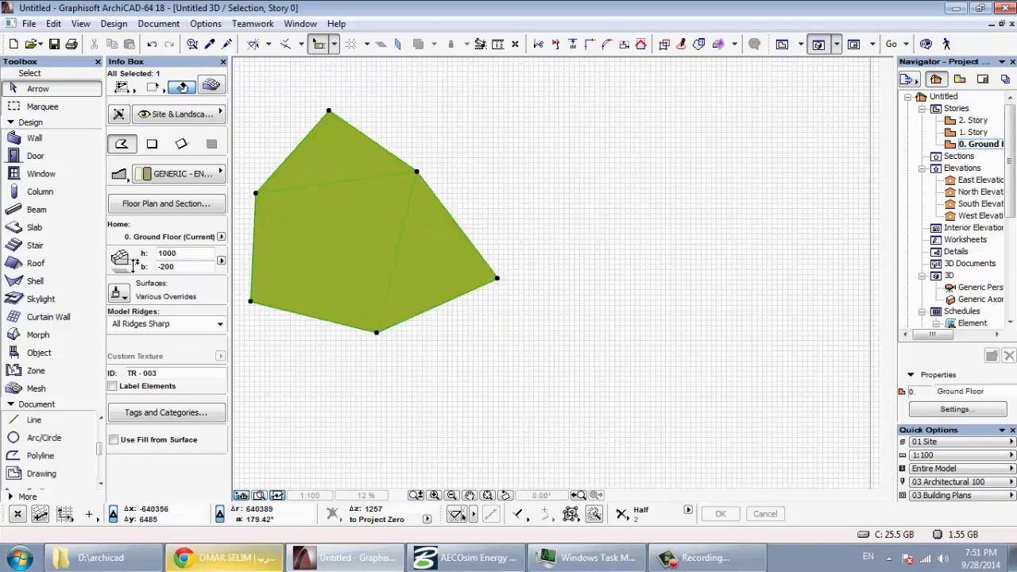
Step: Draw a closed five-corner polyline inside the terrain mesh
key(Escape)
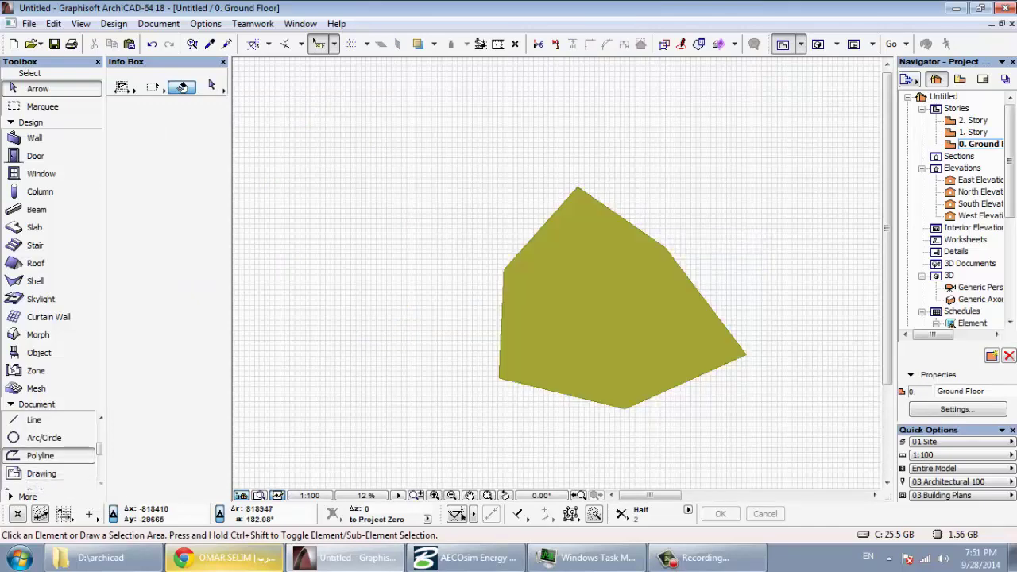
click(40, 456)
click(650, 295)
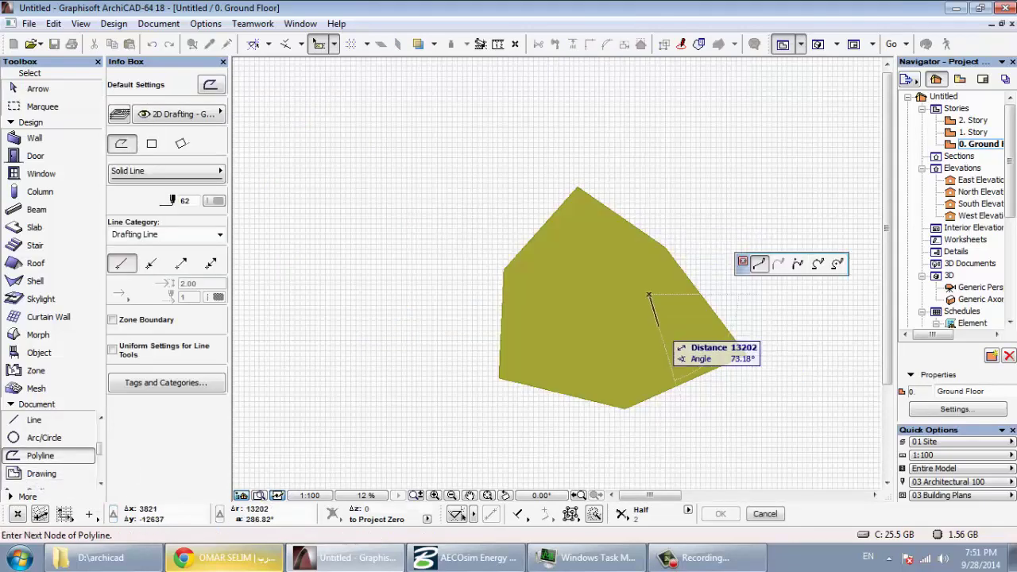
click(595, 358)
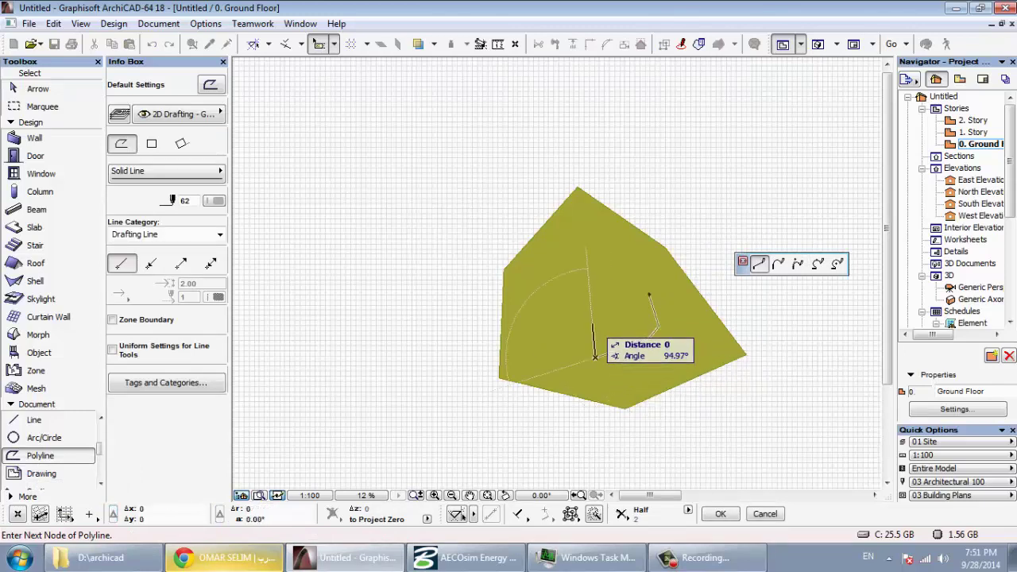
click(594, 326)
click(606, 306)
click(621, 295)
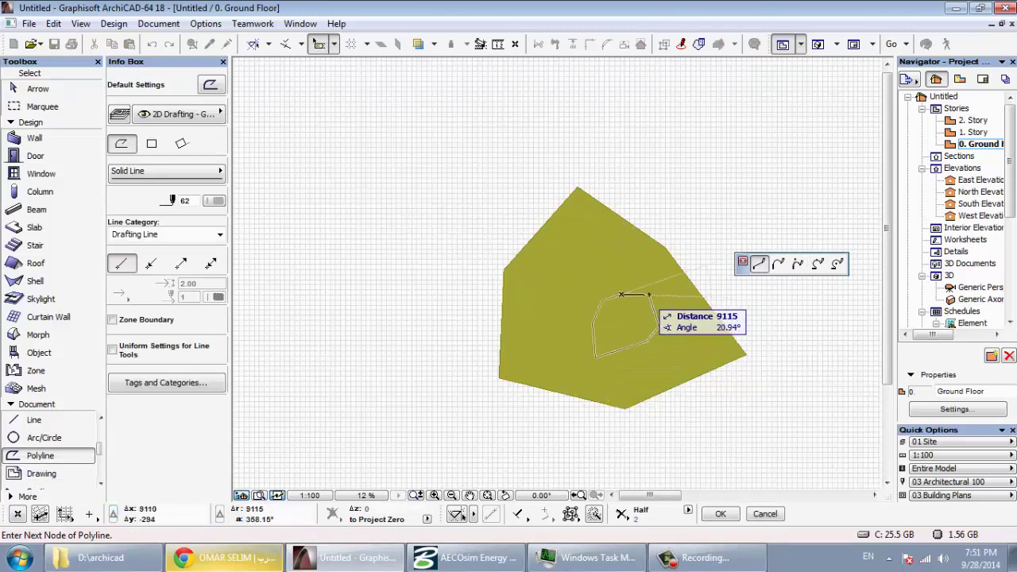
click(650, 295)
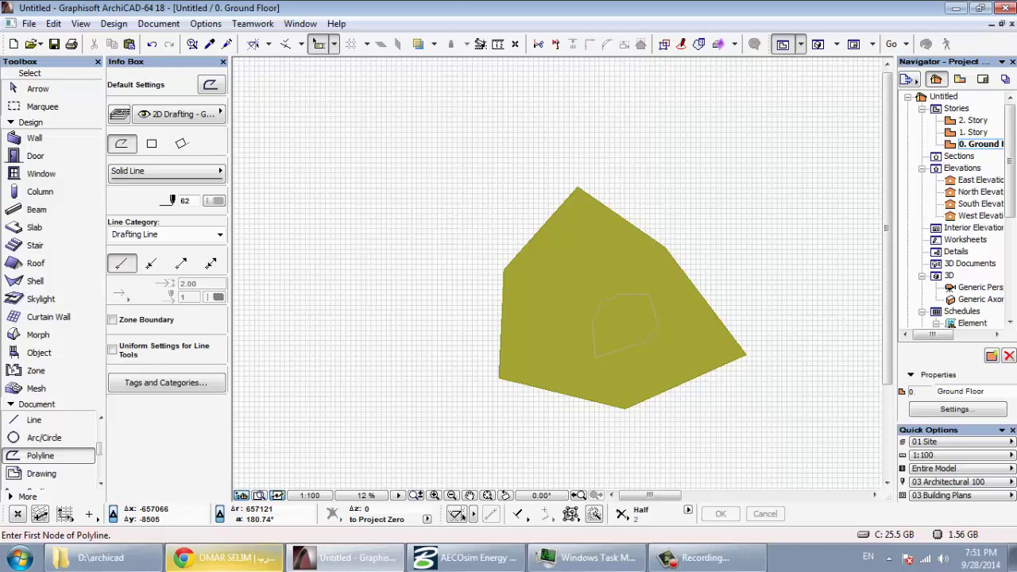
Step: Add the polyline's corners to the terrain mesh as new interior points
click(38, 88)
click(620, 238)
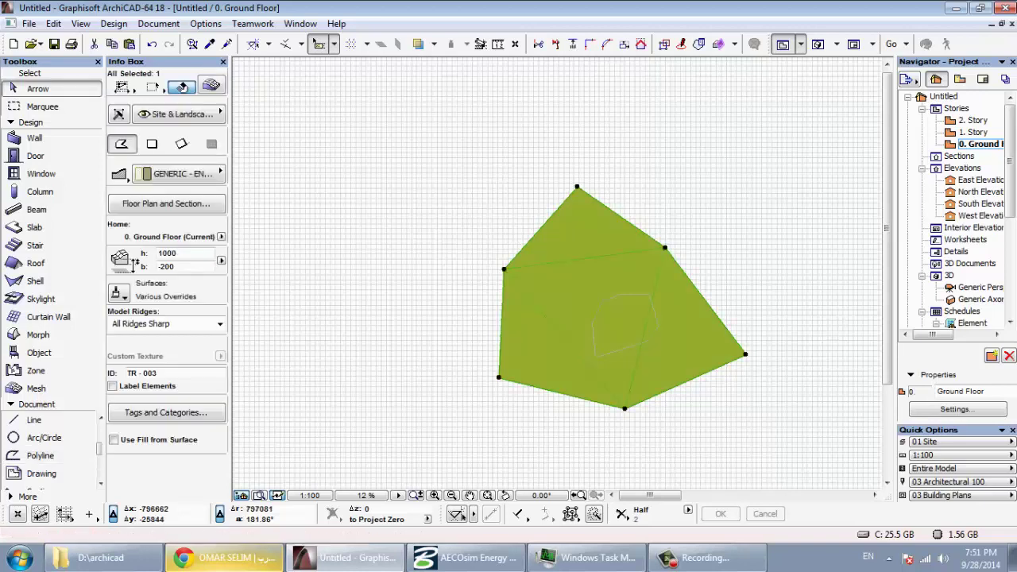
click(35, 388)
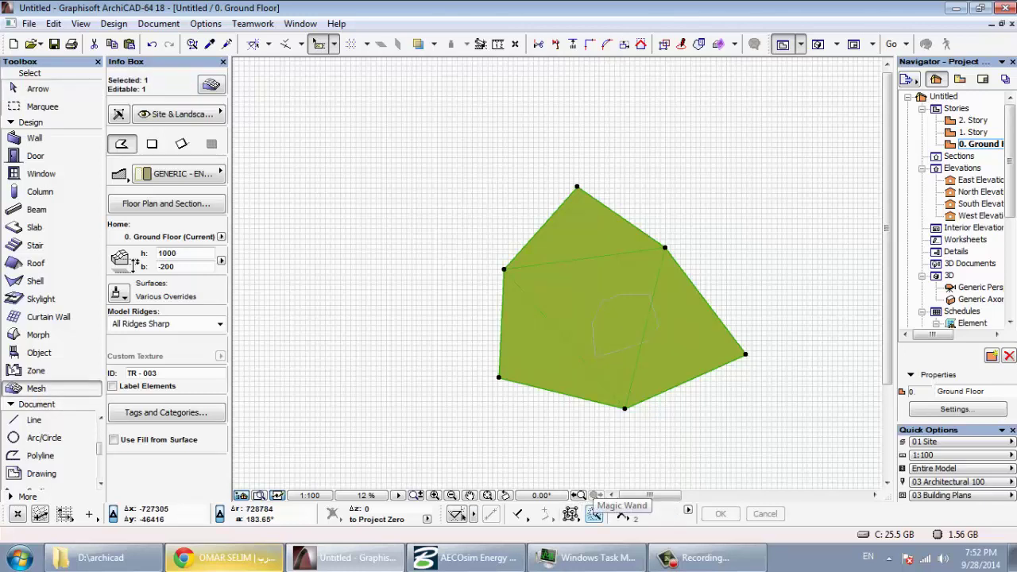
click(594, 515)
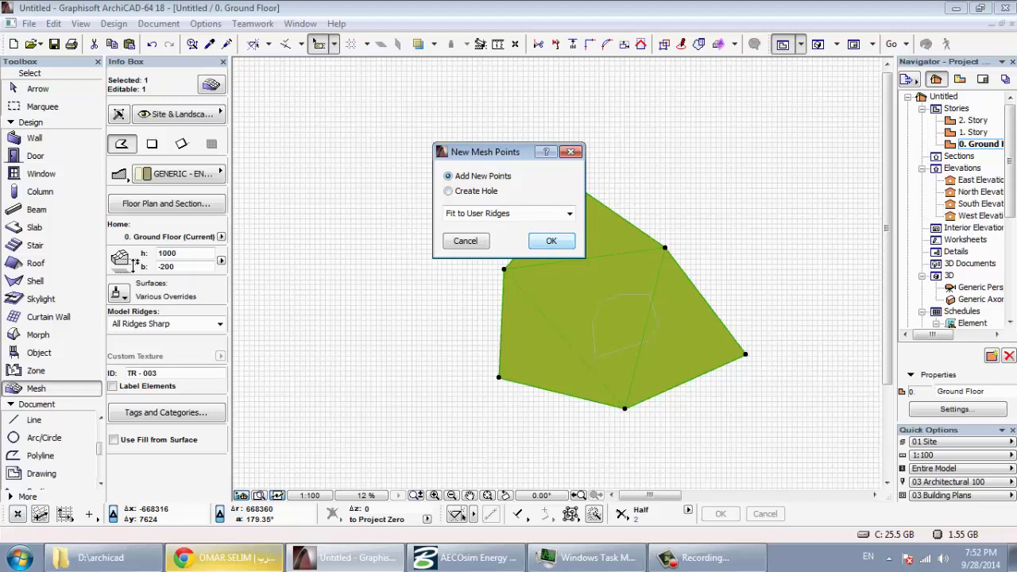
key(Return)
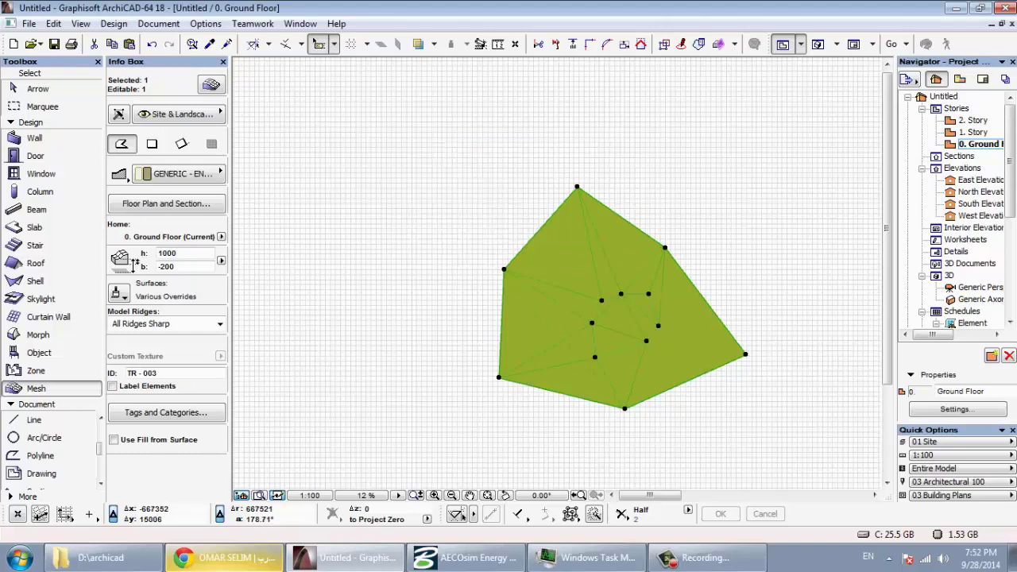
scroll(650, 345, up, 2)
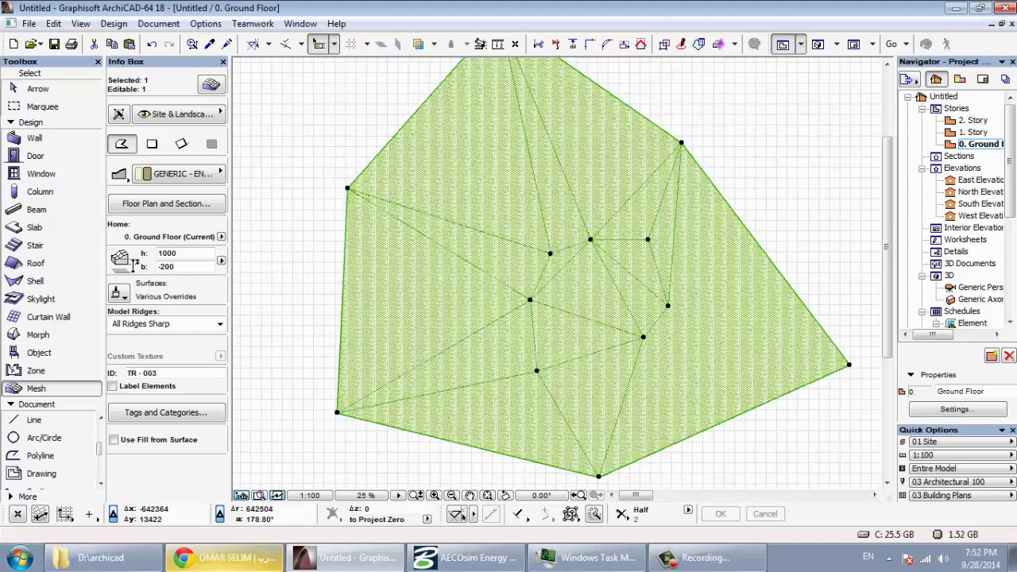
Step: Set one terrain mesh point to height 3500 and open the 3D perspective
key(Escape)
key(ctrl+a)
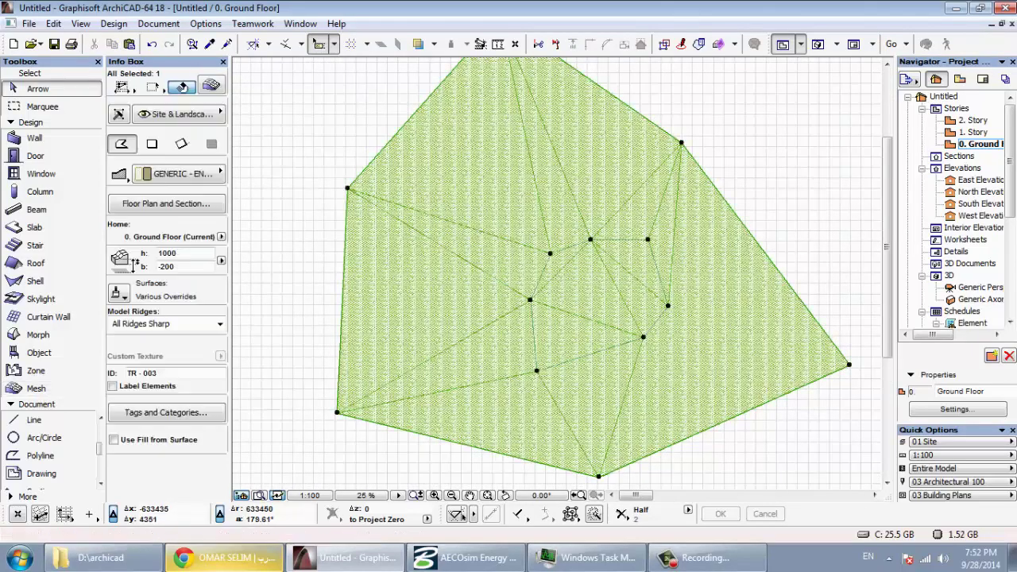
click(668, 305)
click(727, 410)
text(3500)
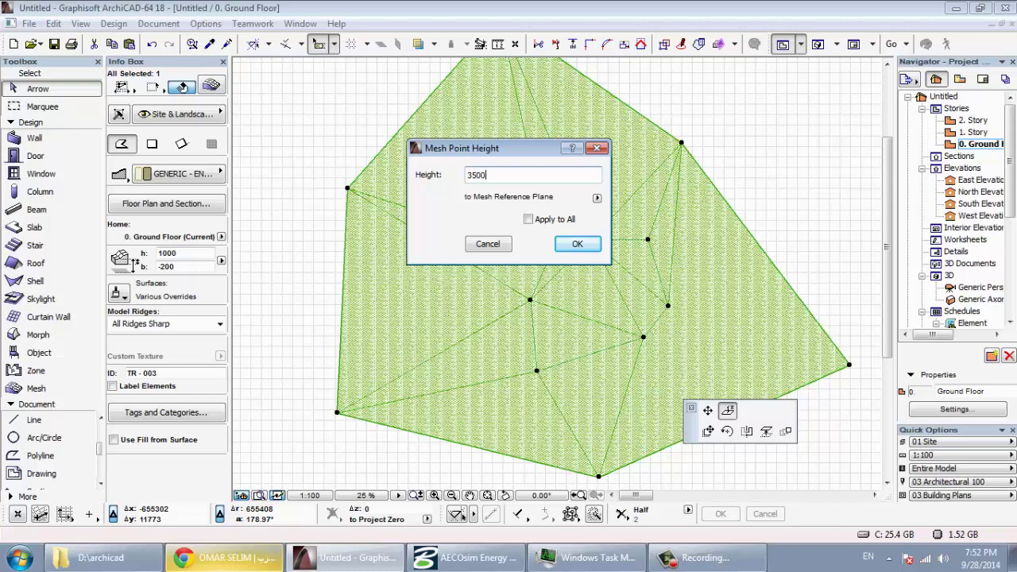
click(578, 244)
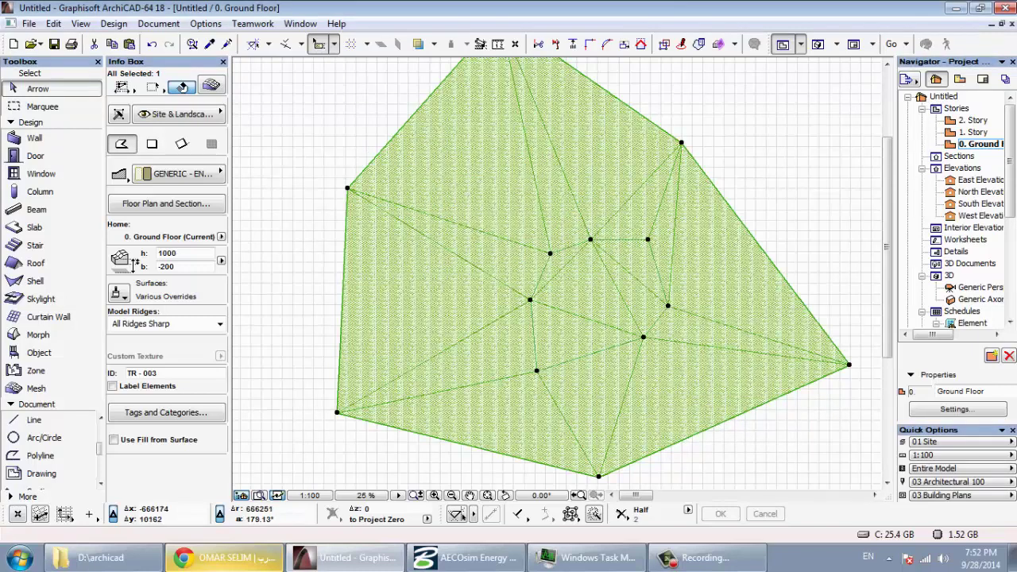
key(F3)
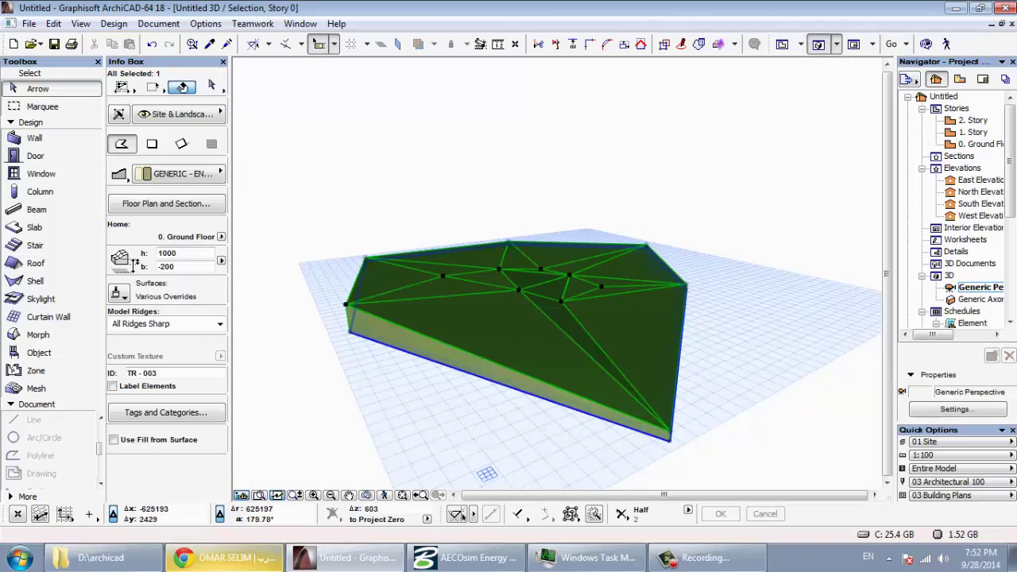
Step: Lift an inner mesh point into a tall peak in 3D, then return to the plan
shift+middle_drag(556, 334, 556, 239)
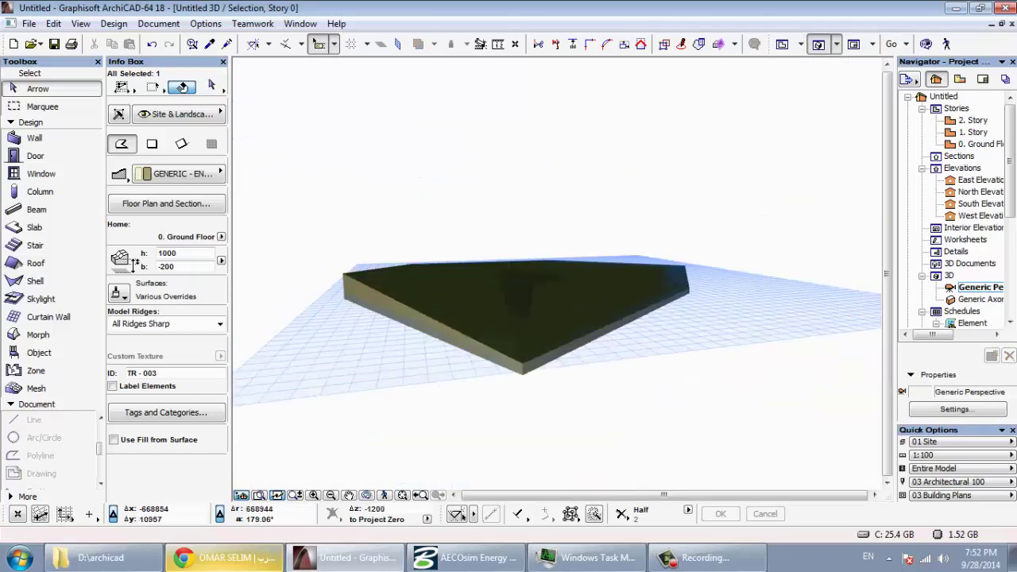
click(502, 293)
click(503, 292)
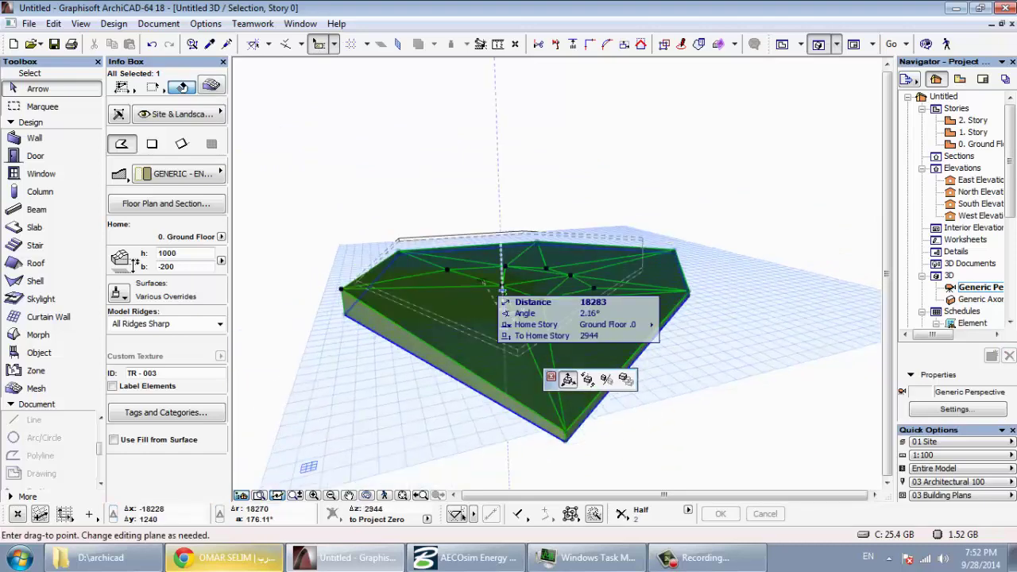
click(502, 294)
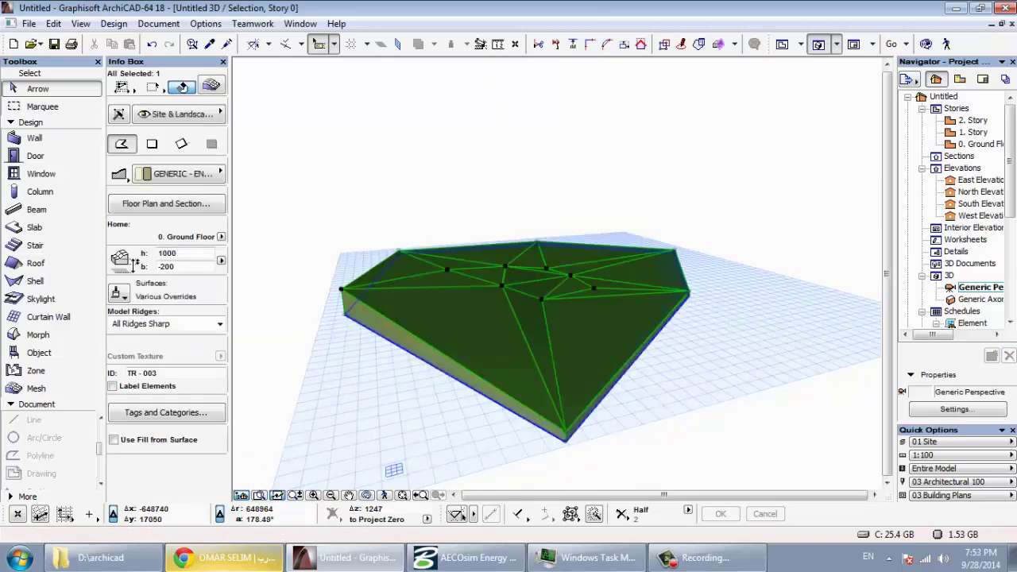
click(541, 299)
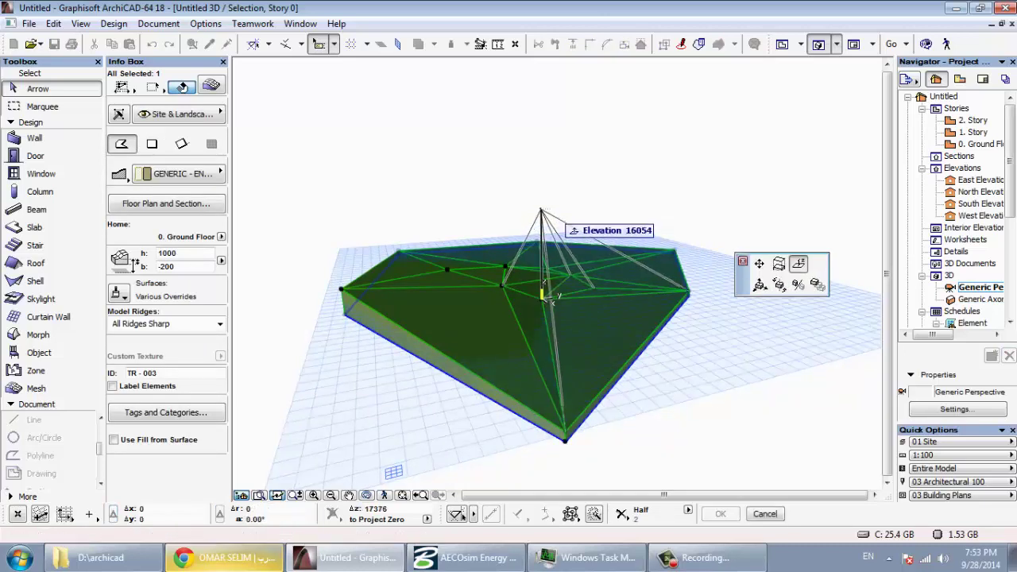
click(542, 295)
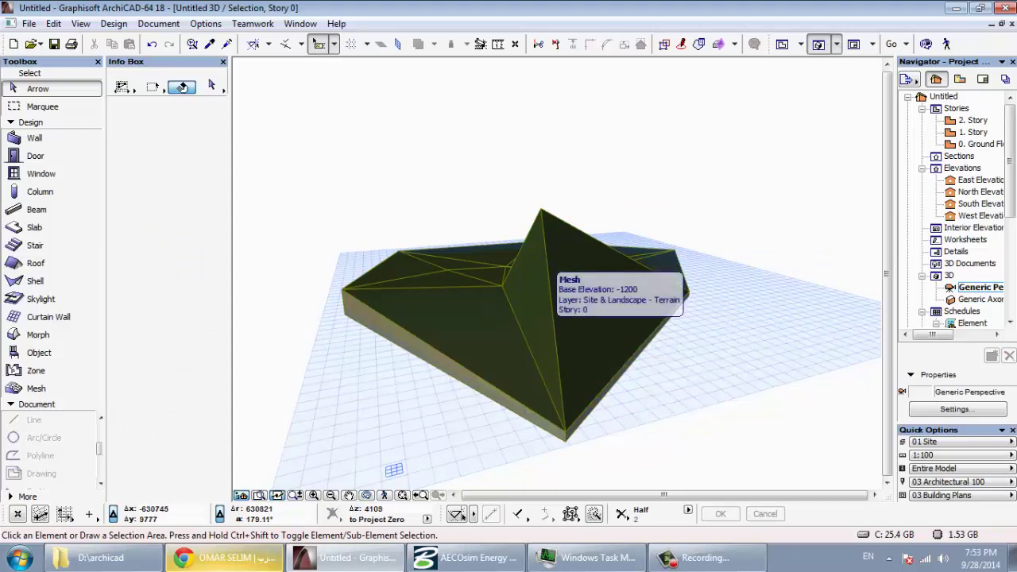
click(552, 270)
key(F2)
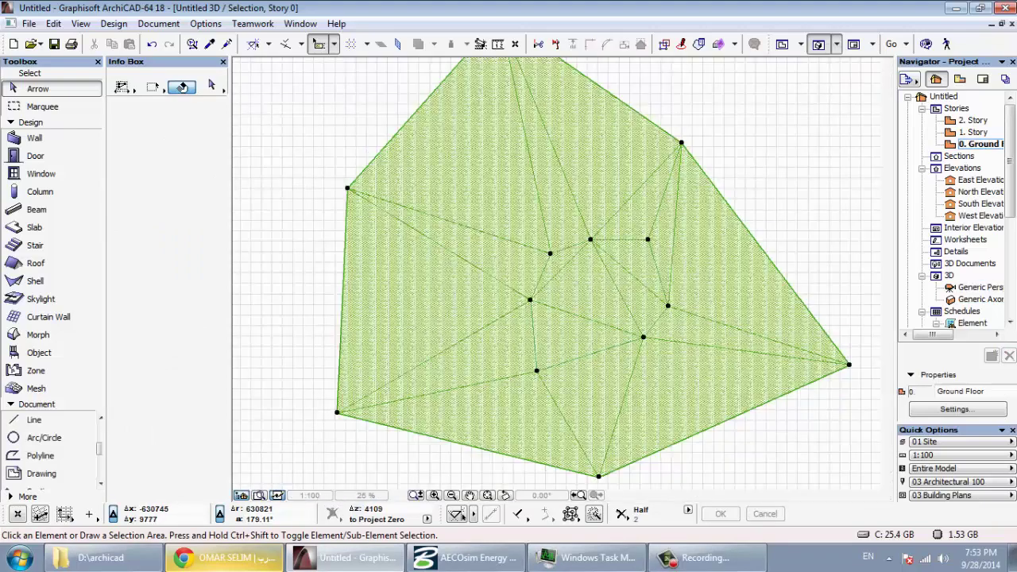
Step: Draw a circle centred on the mesh's upper-left area and reselect the terrain mesh
key(Escape)
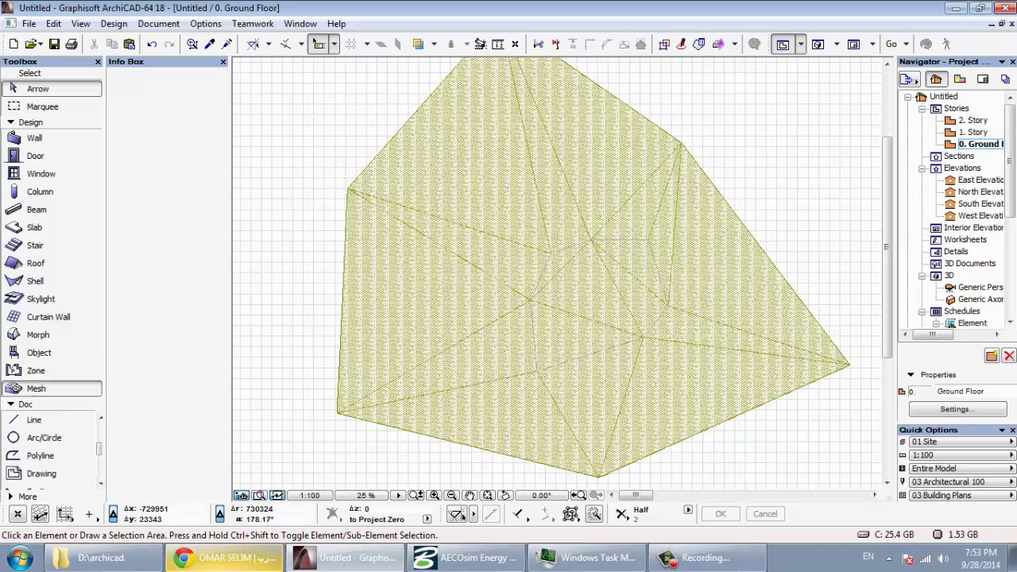
click(359, 362)
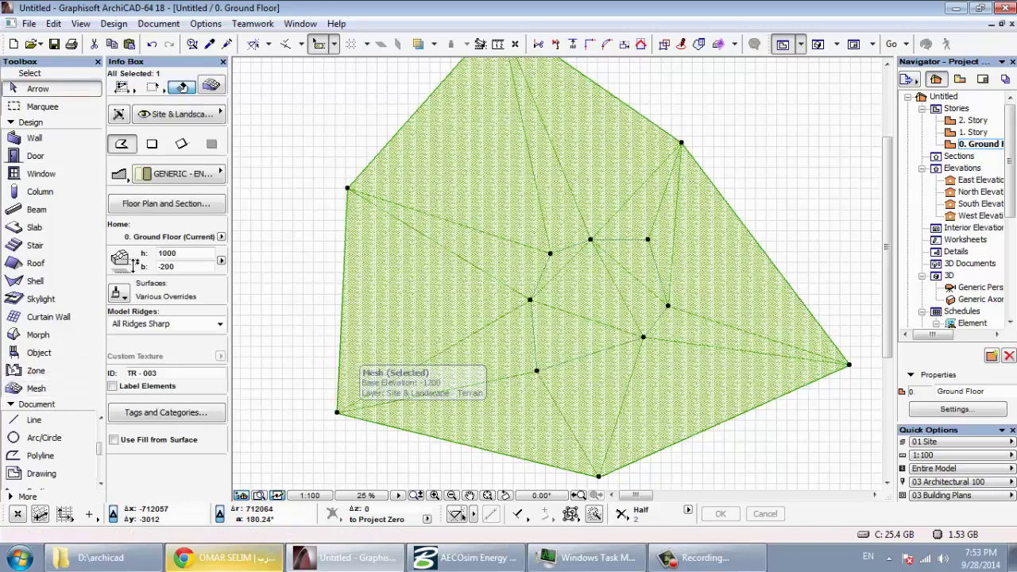
click(88, 393)
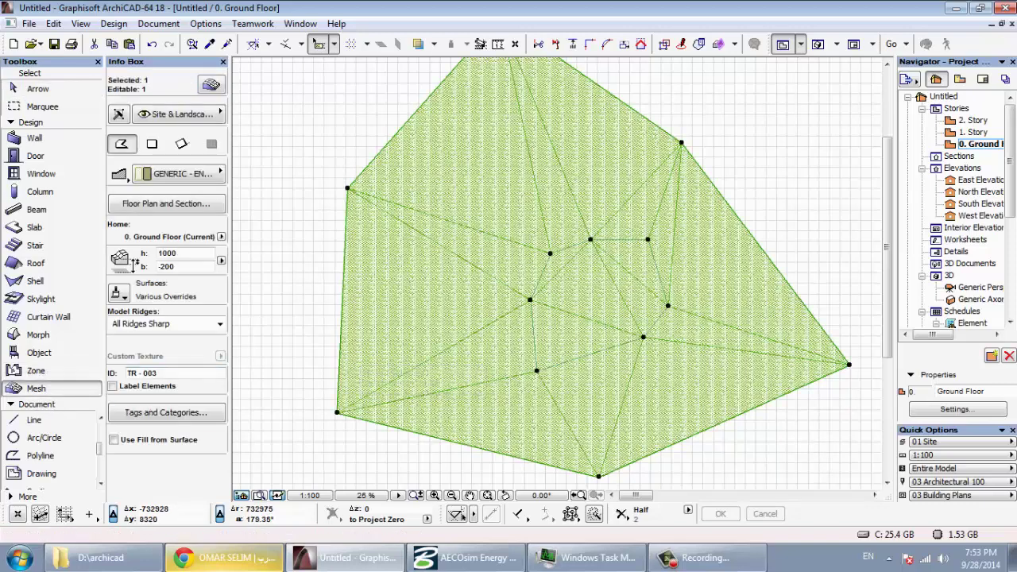
click(44, 438)
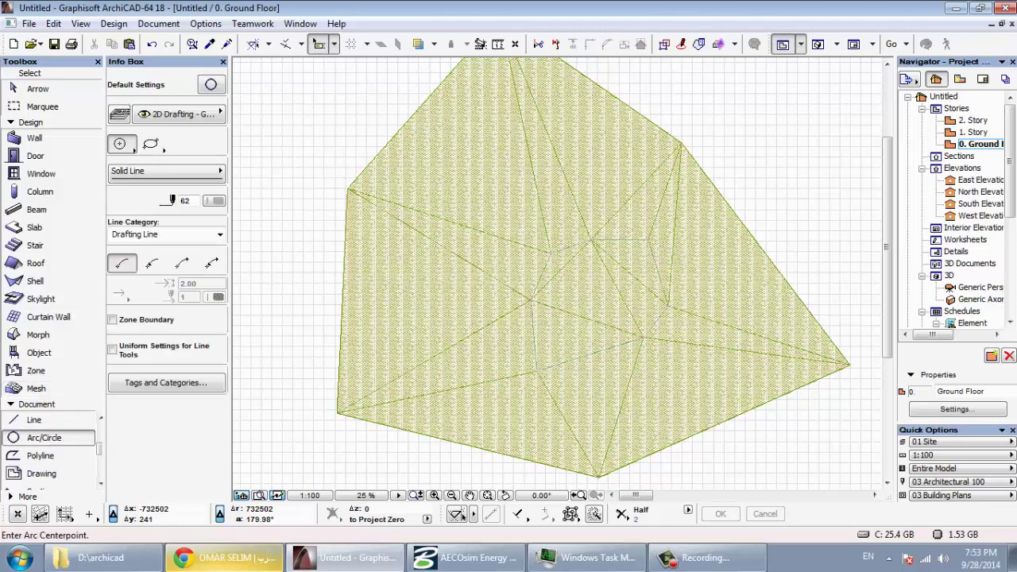
click(441, 186)
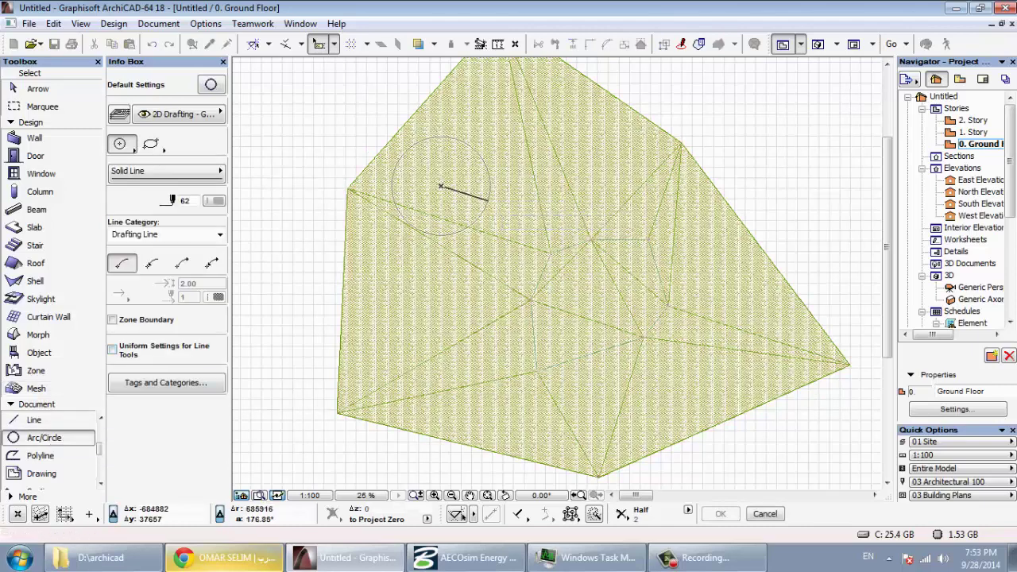
key(Escape)
key(Escape)
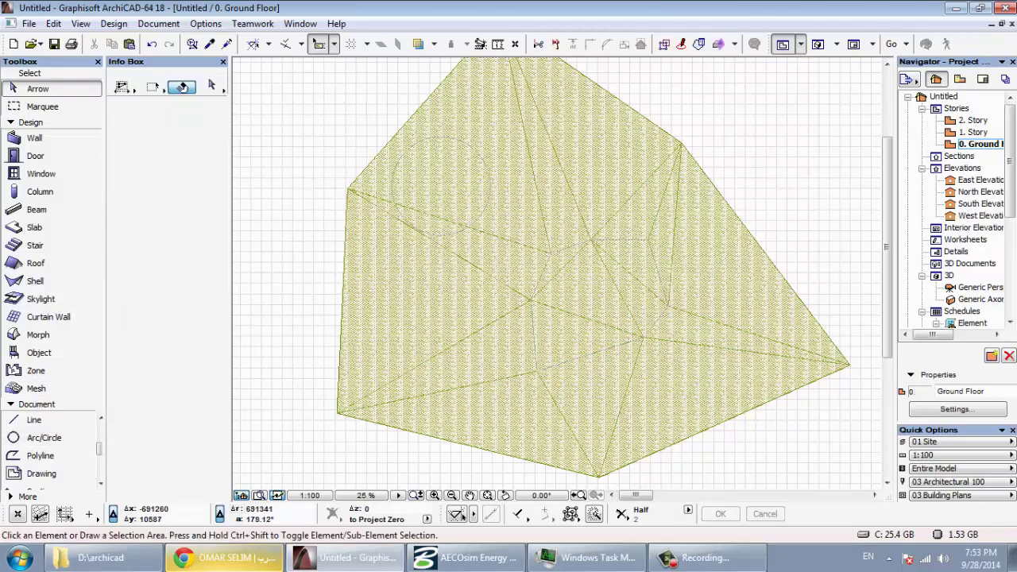
click(428, 367)
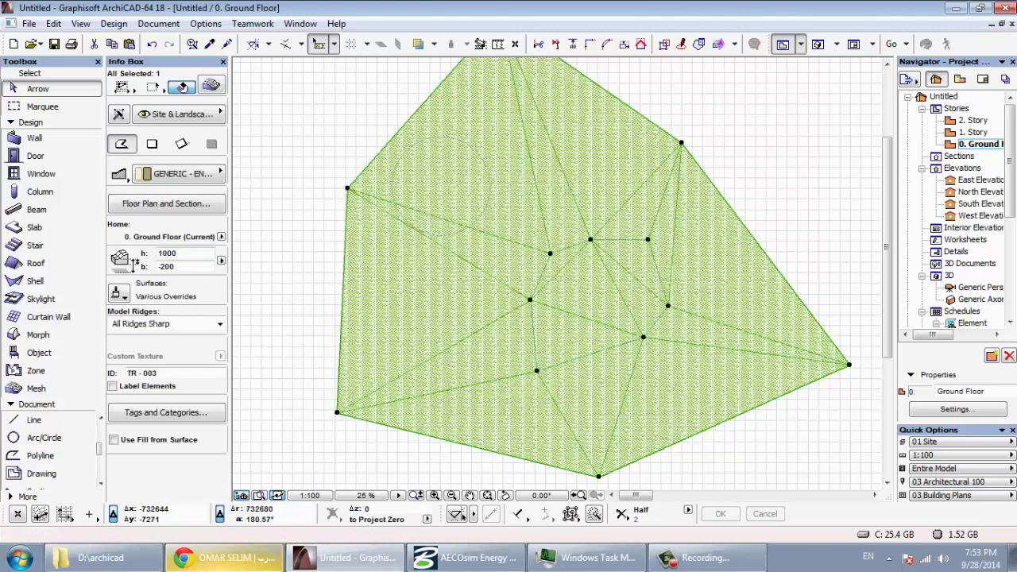
Step: Cut the drawn circle as a round hole through the terrain mesh
click(36, 387)
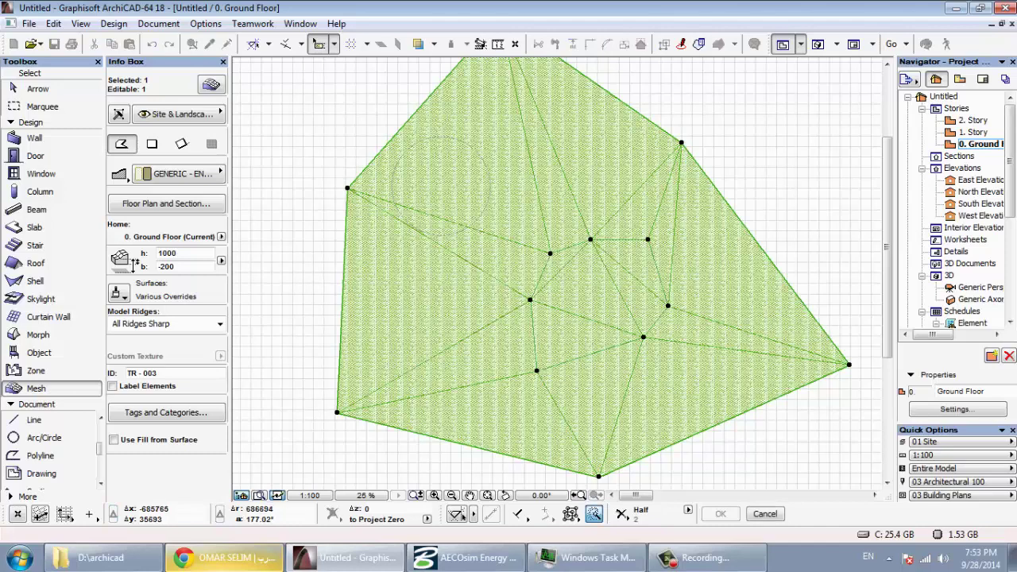
click(438, 140)
click(551, 241)
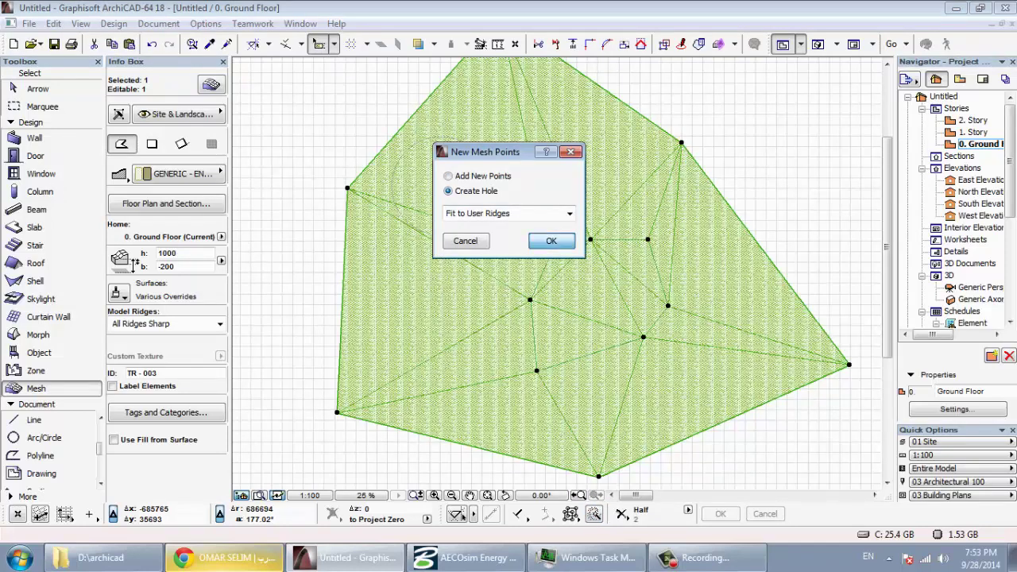
Step: View the holed terrain in 3D from above and select the mesh
key(F3)
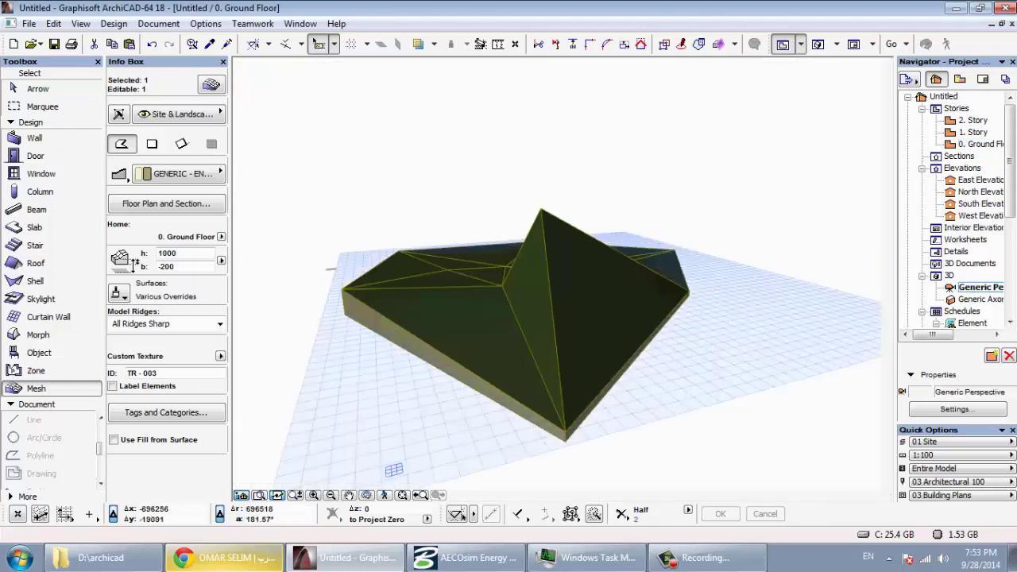
scroll(233, 301, up, 5)
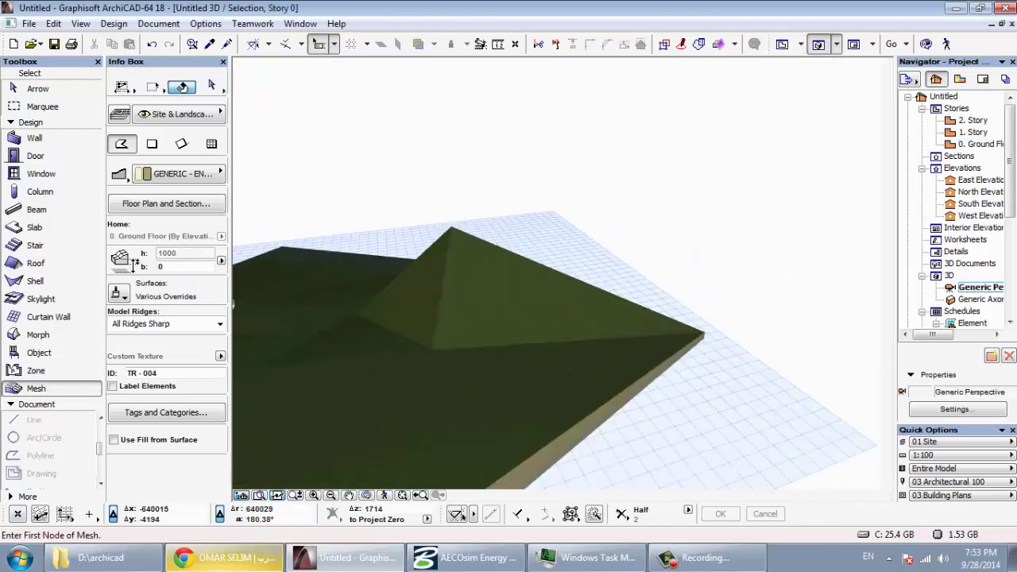
shift+middle_drag(233, 301, 451, 379)
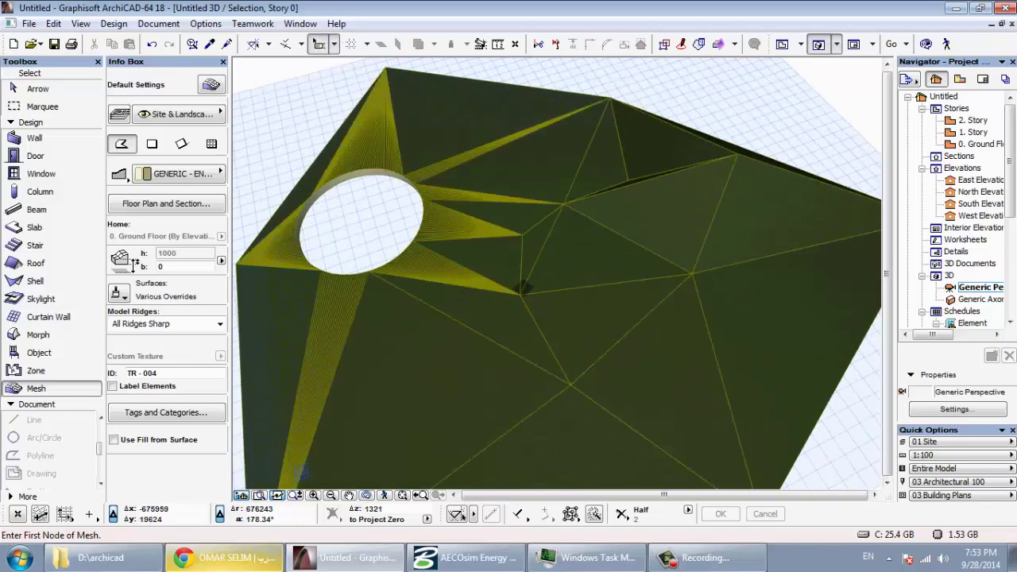
key(Escape)
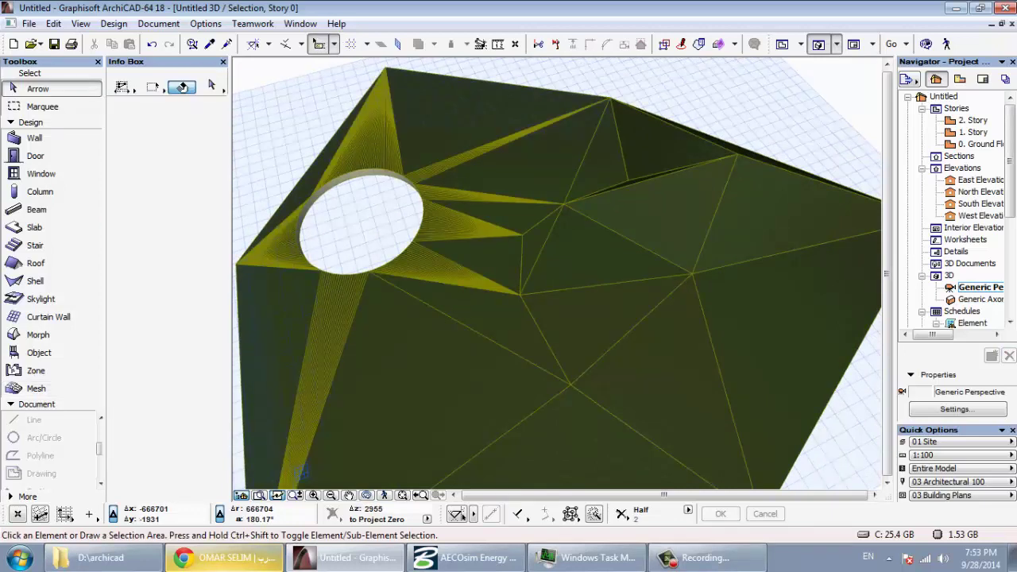
click(680, 346)
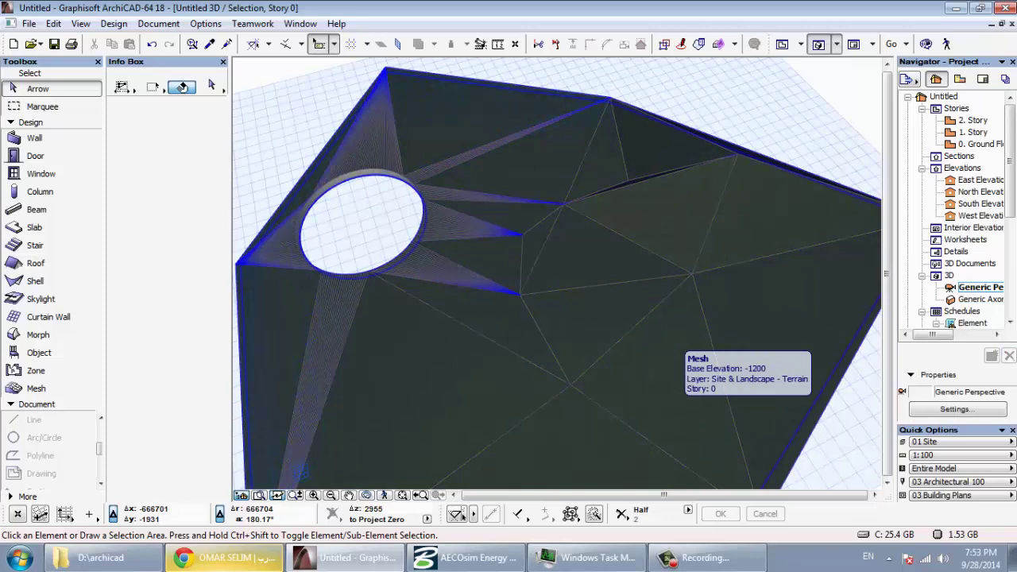